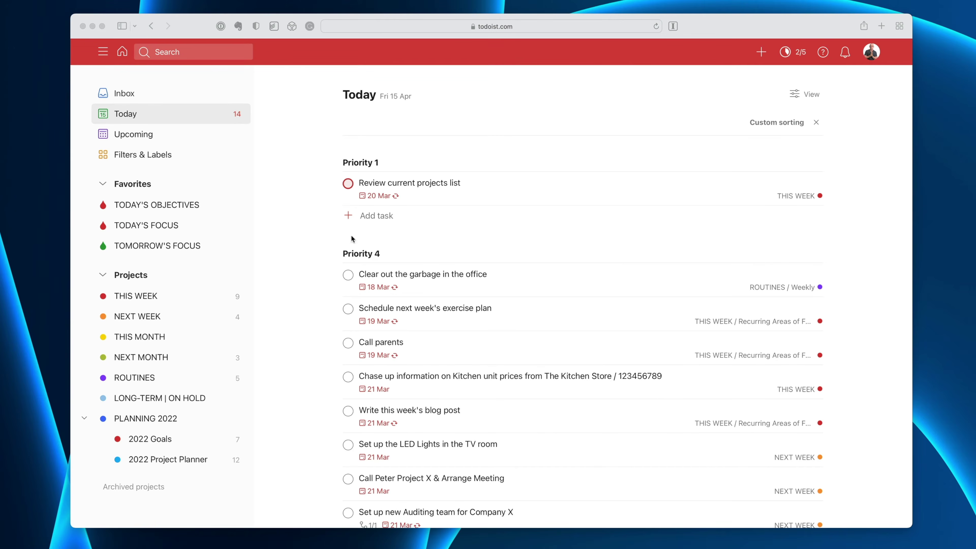
Step: Examine the tasks due today and the grouping and sorting options of the Today list
{"action": "scroll", "coordinate": [366, 272], "scroll_direction": "down", "scroll_amount": 10}
{"action": "scroll", "coordinate": [367, 271], "scroll_direction": "up", "scroll_amount": 10}
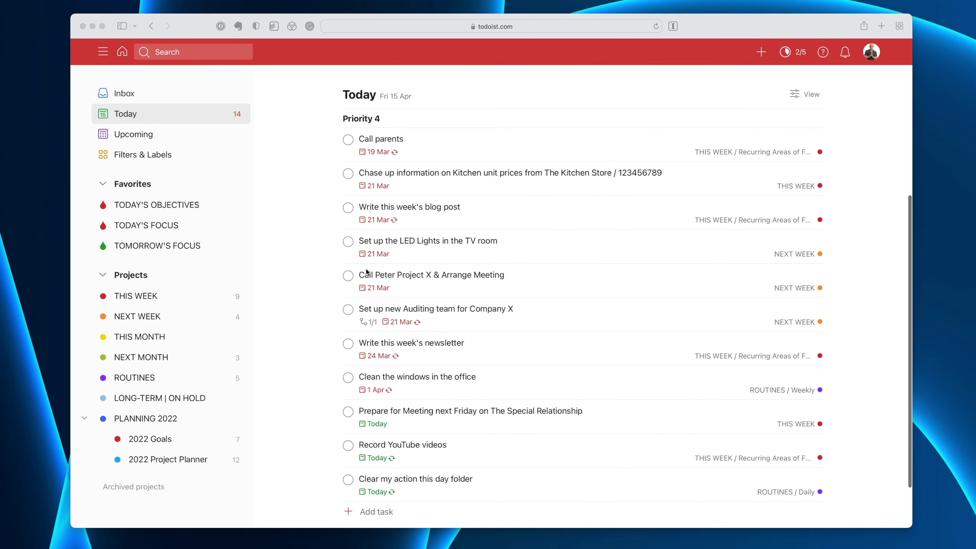
{"action": "scroll", "coordinate": [367, 272], "scroll_direction": "down", "scroll_amount": 7}
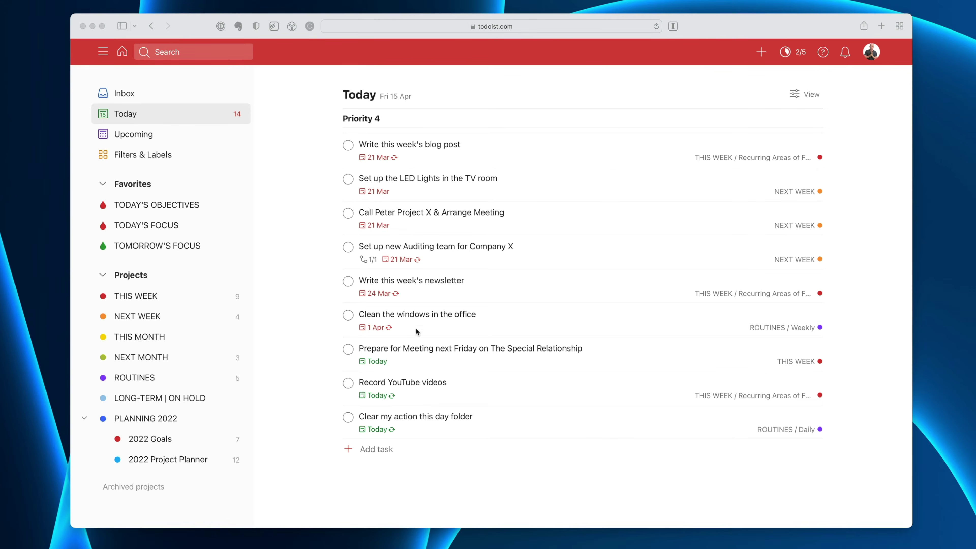
{"action": "left_click", "coordinate": [811, 96]}
{"action": "left_click", "coordinate": [801, 95]}
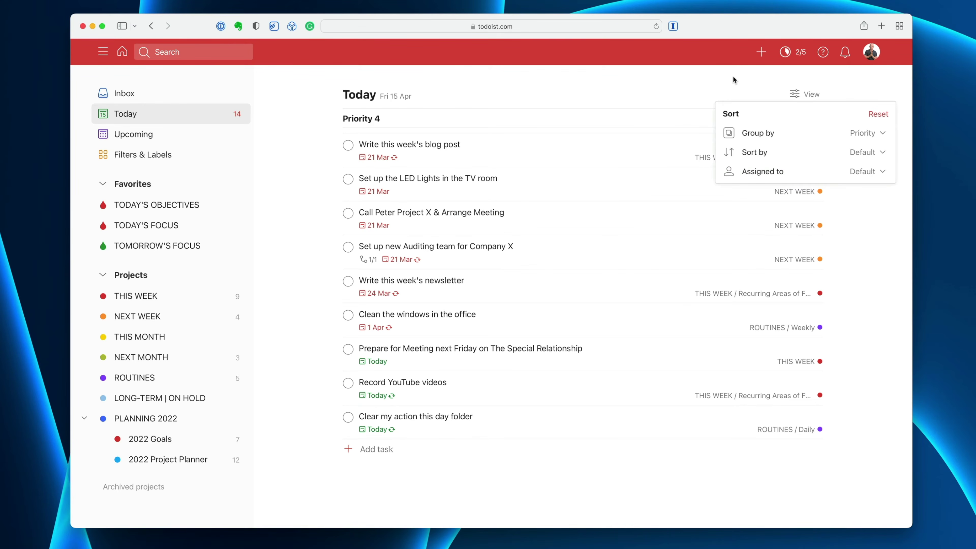
{"action": "left_click", "coordinate": [741, 80]}
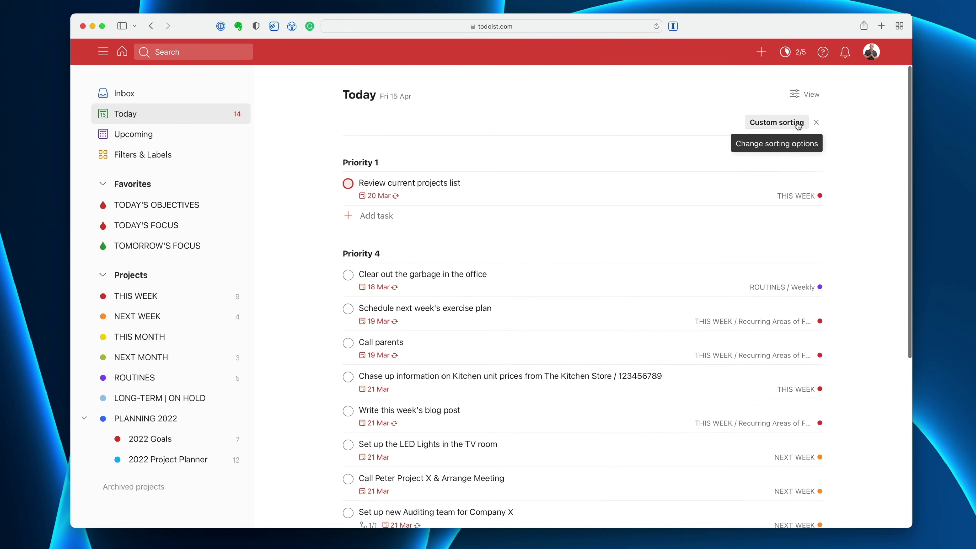
{"action": "left_click", "coordinate": [798, 123]}
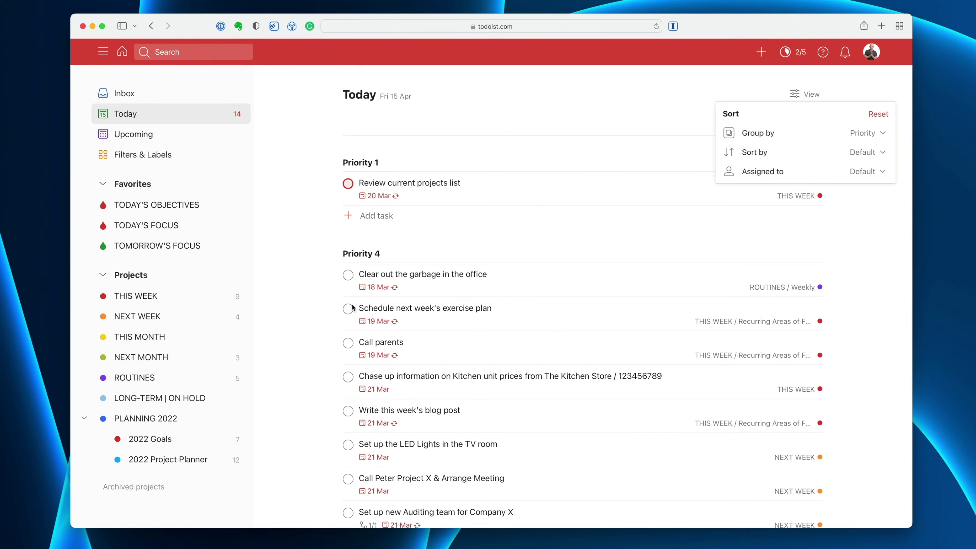
{"action": "left_click", "coordinate": [657, 137]}
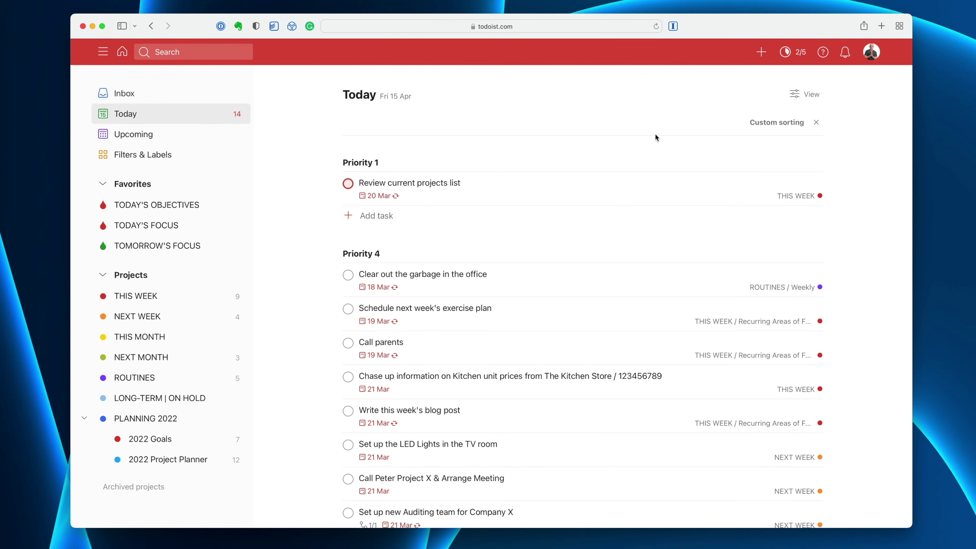
Step: Search for "Overdue" and review the overdue tasks and the date choices for rescheduling them all
{"action": "left_click", "coordinate": [205, 51]}
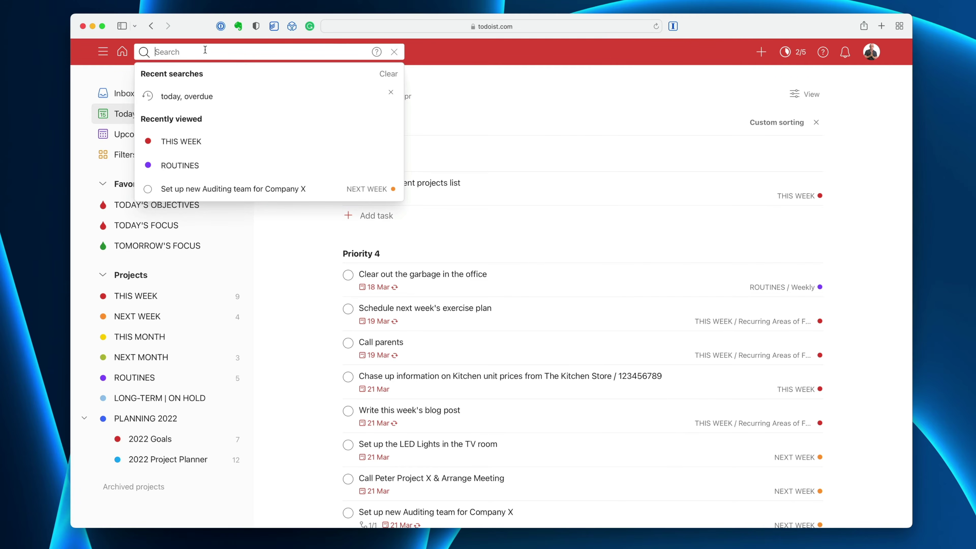
{"action": "type", "text": "Overdue"}
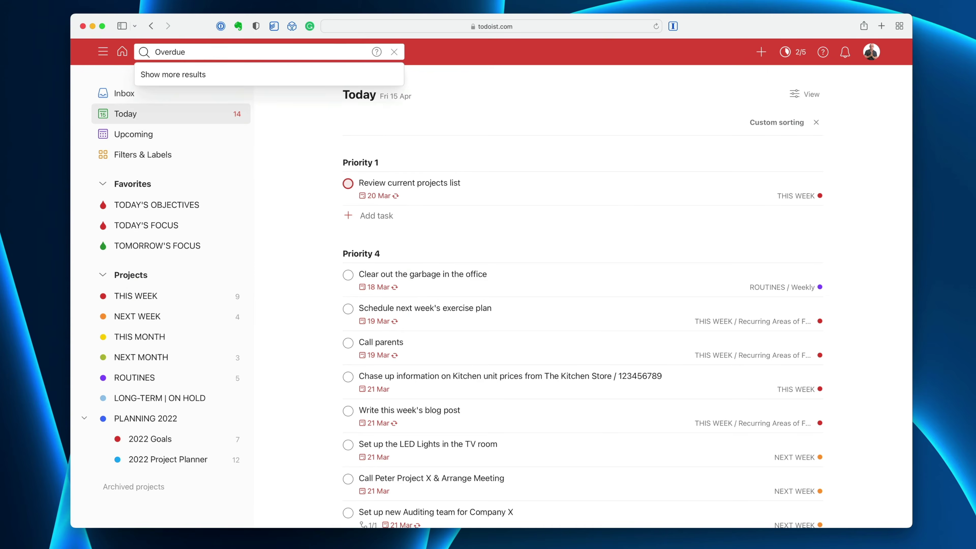
{"action": "key", "text": "Return"}
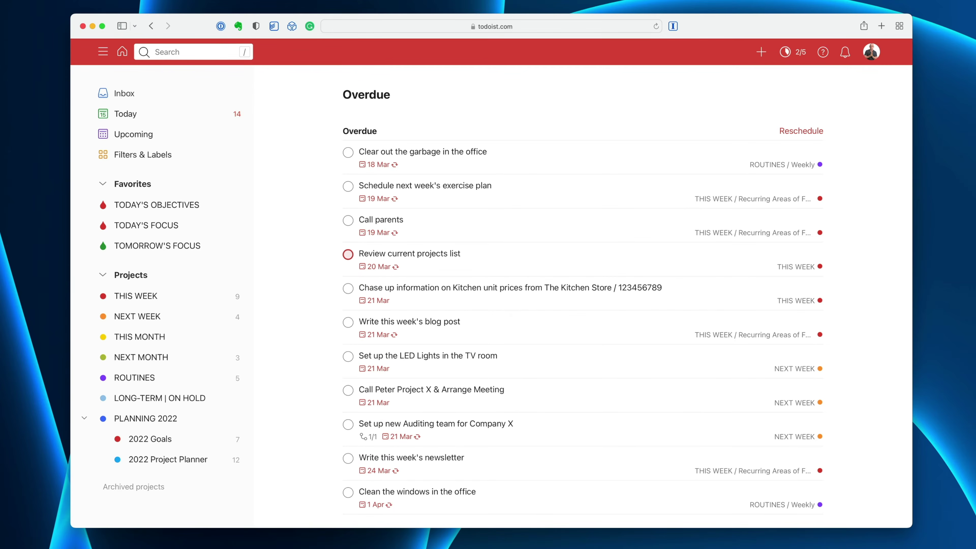
{"action": "scroll", "coordinate": [289, 188], "scroll_direction": "down", "scroll_amount": 3}
{"action": "scroll", "coordinate": [289, 188], "scroll_direction": "up", "scroll_amount": 4}
{"action": "scroll", "coordinate": [289, 189], "scroll_direction": "down", "scroll_amount": 3}
{"action": "scroll", "coordinate": [289, 188], "scroll_direction": "up", "scroll_amount": 2}
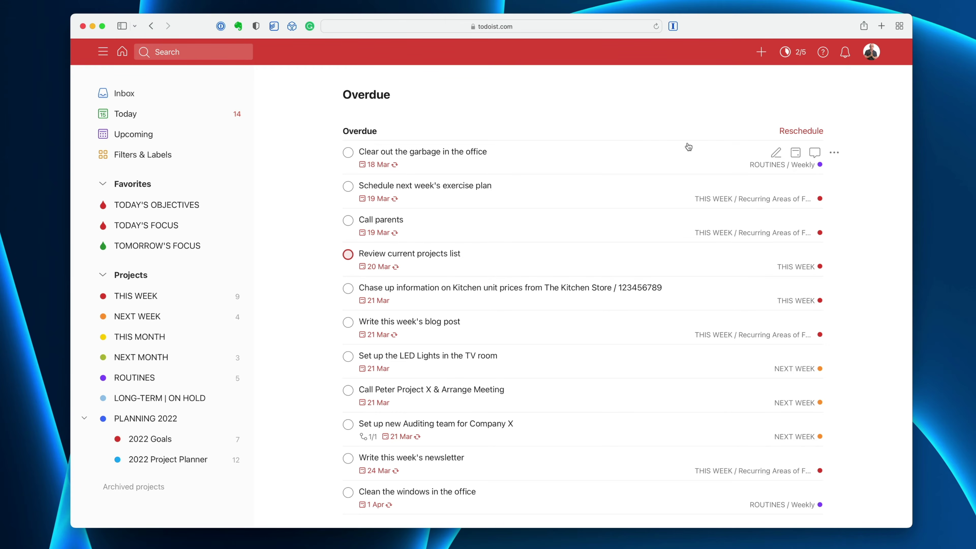
{"action": "left_click", "coordinate": [811, 132]}
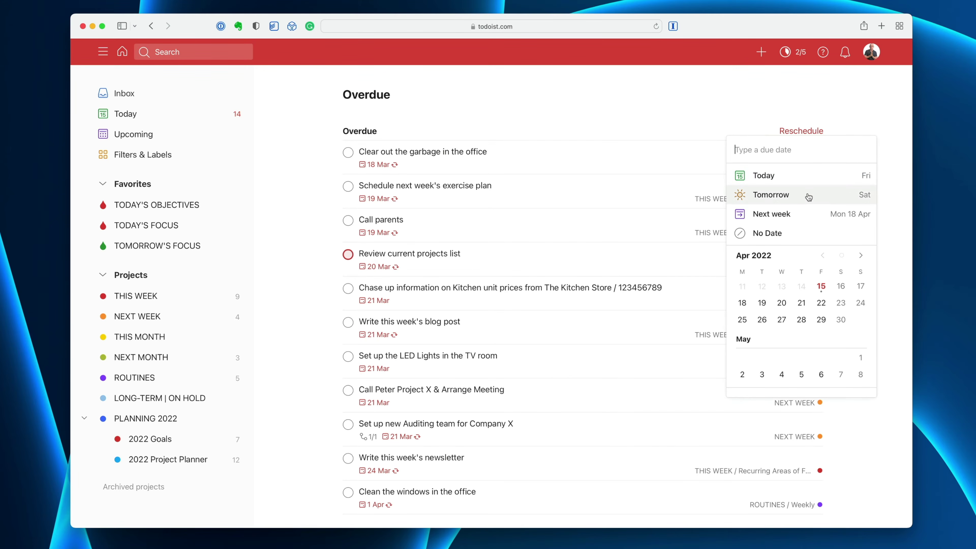
{"action": "left_click", "coordinate": [860, 105]}
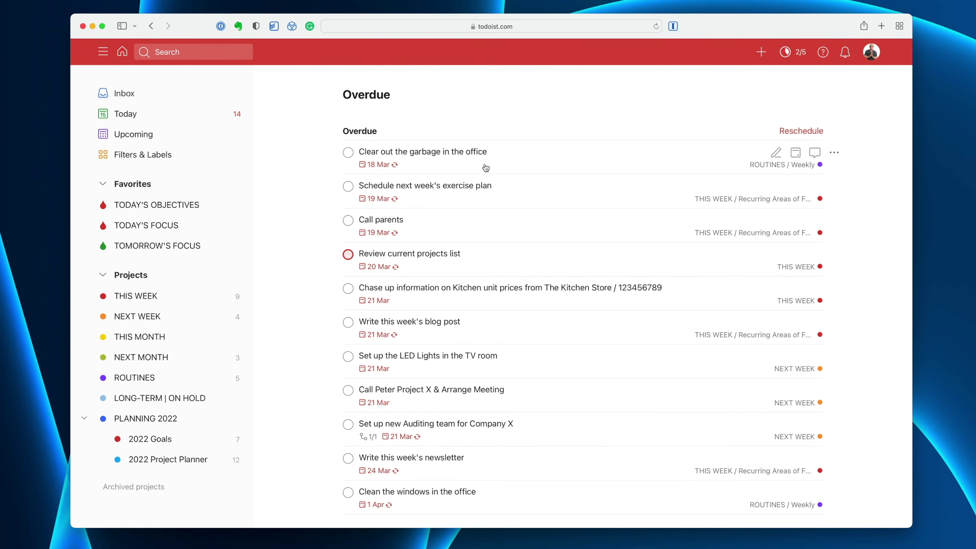
Step: Complete the overdue task "Clear out the garbage in the office" and check the daily productivity statistics
{"action": "left_click", "coordinate": [348, 152]}
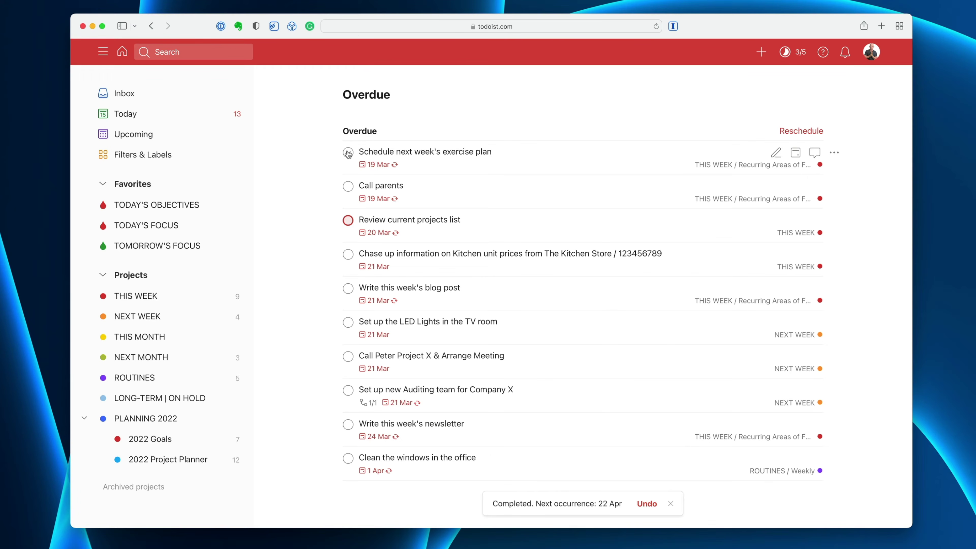
{"action": "left_click", "coordinate": [786, 56]}
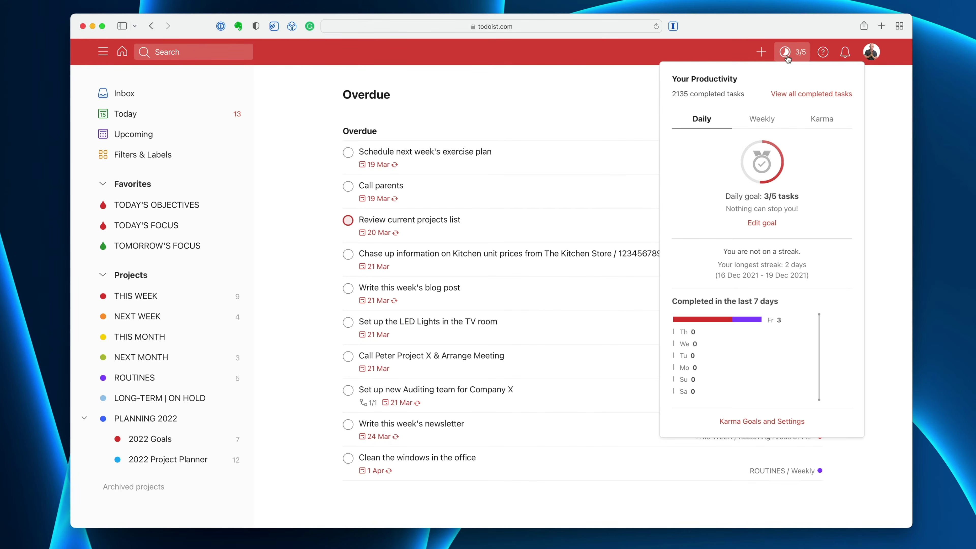
{"action": "left_click", "coordinate": [904, 150]}
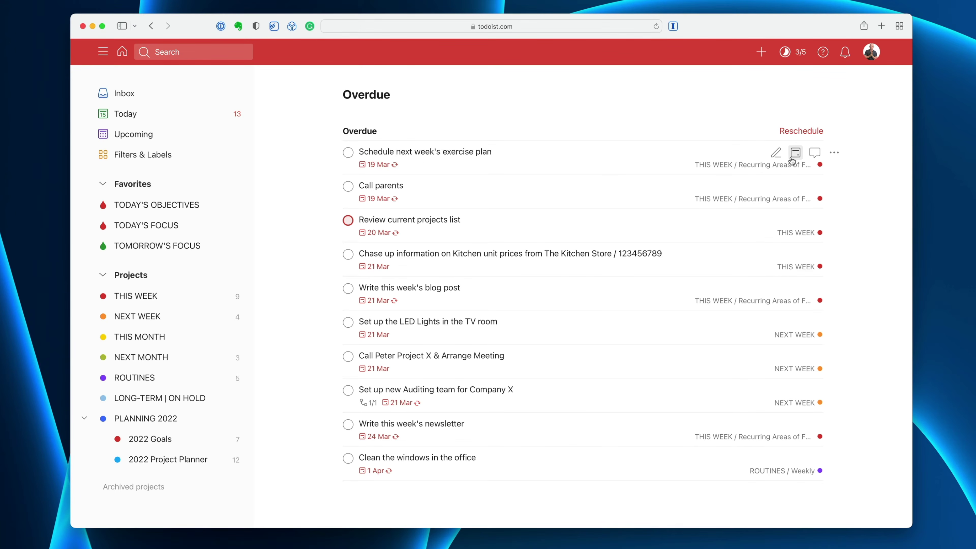
Step: Reschedule "Schedule next week's exercise plan" to tomorrow and complete the "Call parents" and "Review current projects list" tasks
{"action": "left_click", "coordinate": [835, 154]}
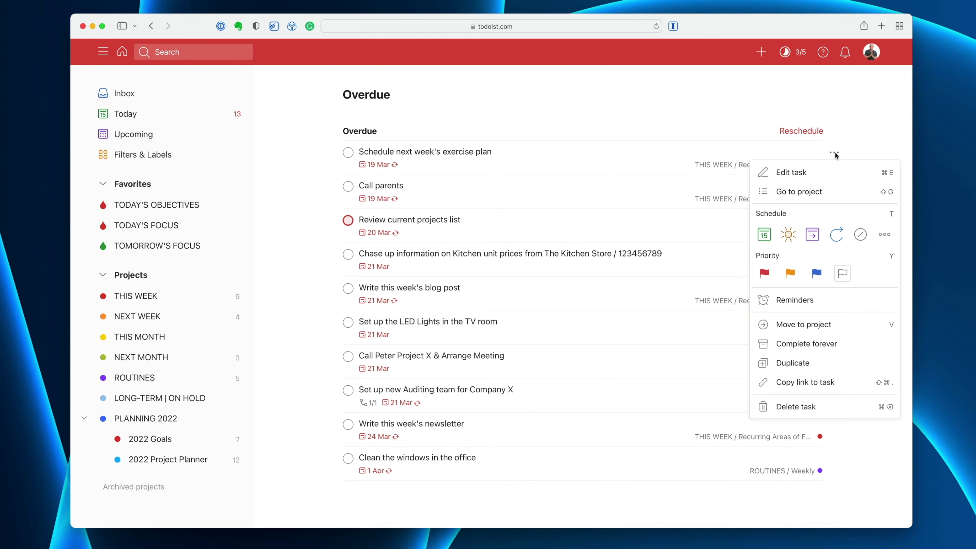
{"action": "left_click", "coordinate": [788, 236]}
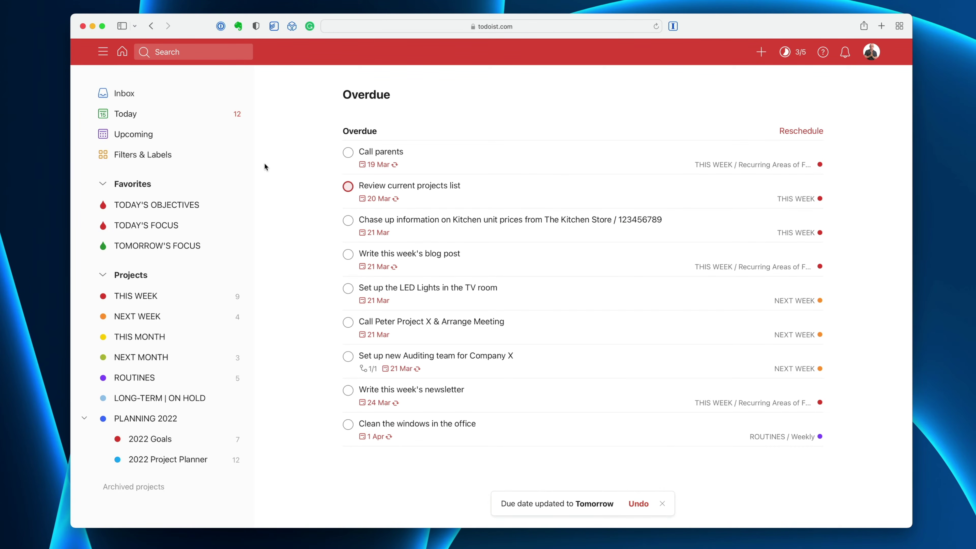
{"action": "left_click", "coordinate": [347, 154]}
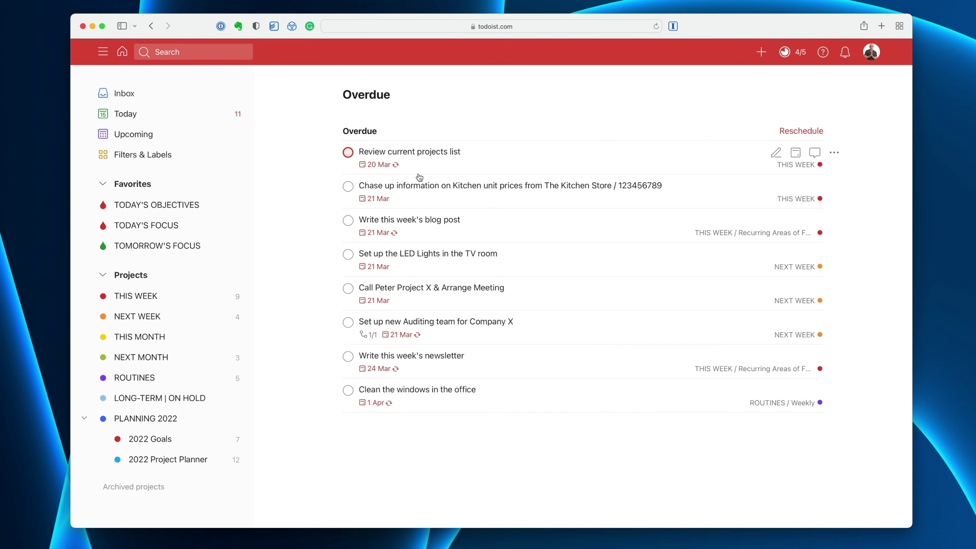
{"action": "left_click", "coordinate": [349, 153]}
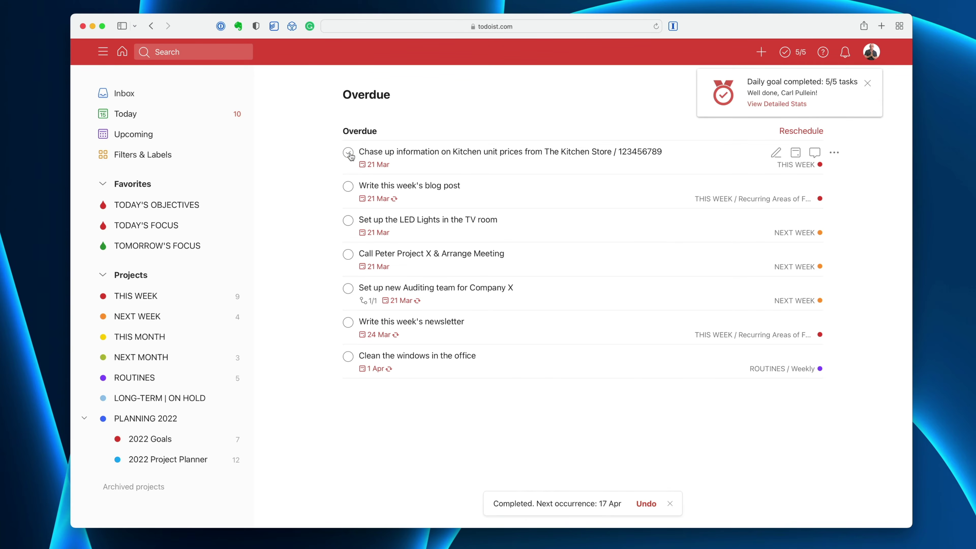
Step: Check the recurring date of "Write this week's blog post" in its task details and complete the current occurrence
{"action": "left_click", "coordinate": [430, 188]}
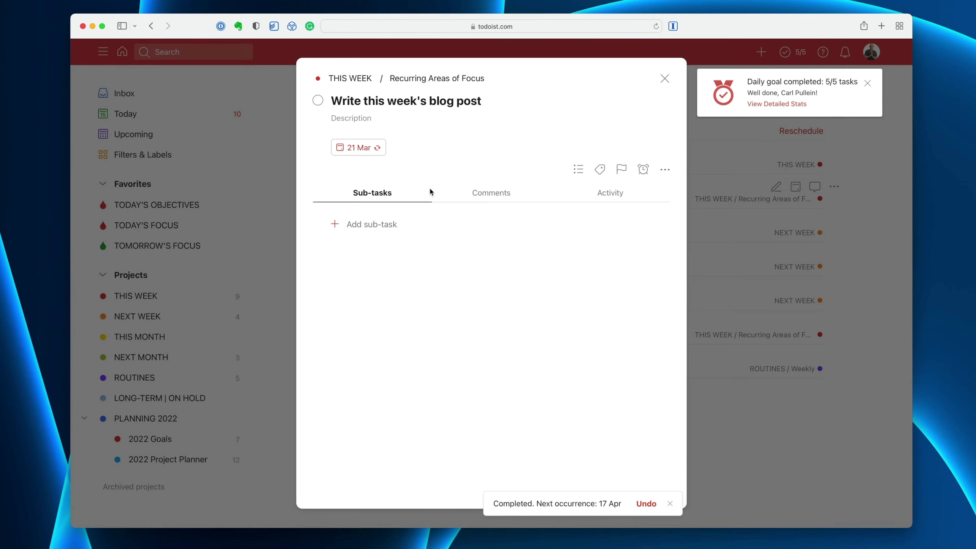
{"action": "left_click", "coordinate": [359, 147]}
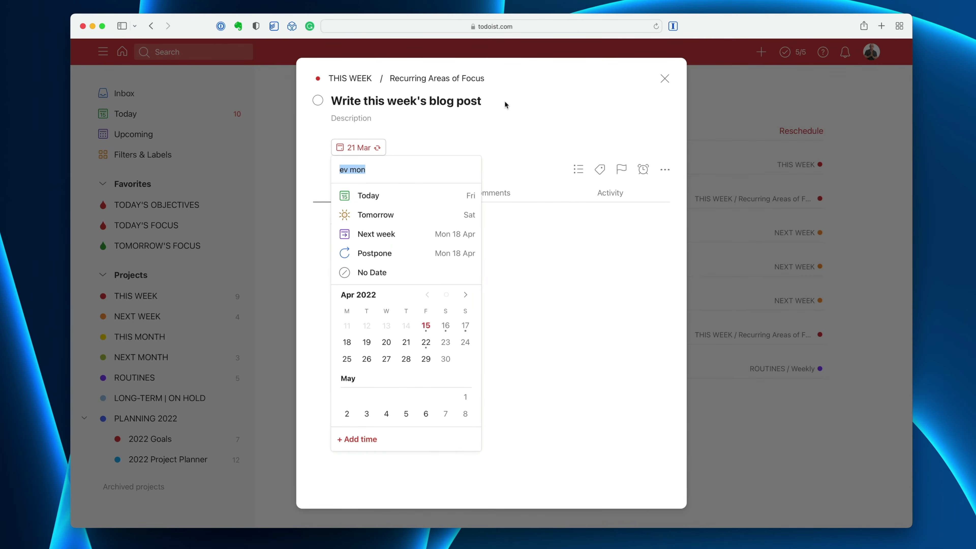
{"action": "left_click", "coordinate": [405, 122]}
{"action": "left_click", "coordinate": [317, 102]}
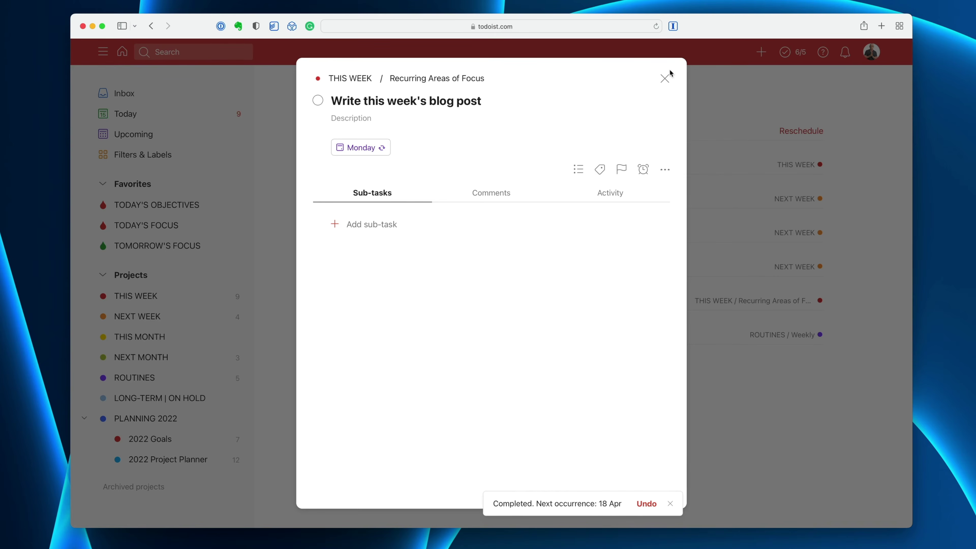
{"action": "left_click", "coordinate": [664, 78]}
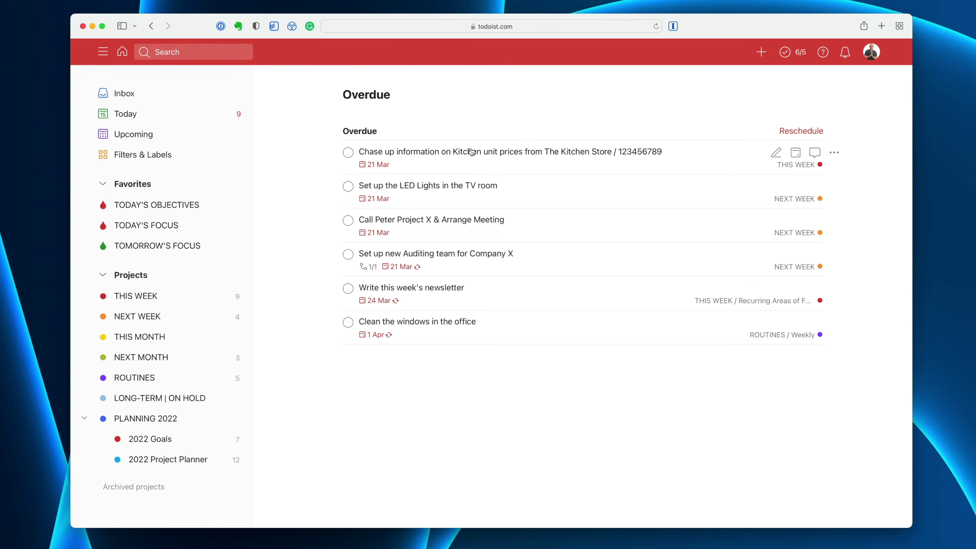
Step: Reschedule the overdue task about chasing up kitchen unit prices to Tuesday 19 April
{"action": "left_click", "coordinate": [796, 153]}
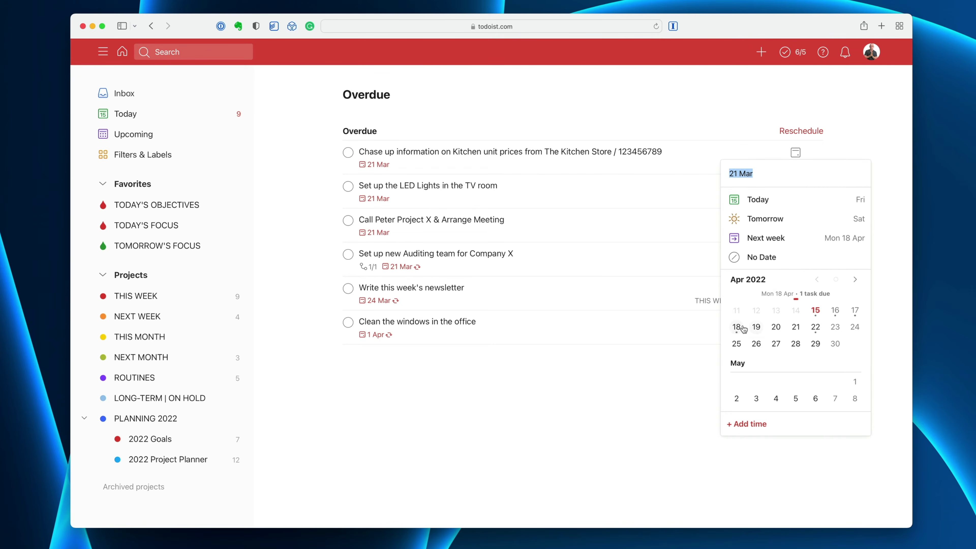
{"action": "left_click", "coordinate": [756, 327]}
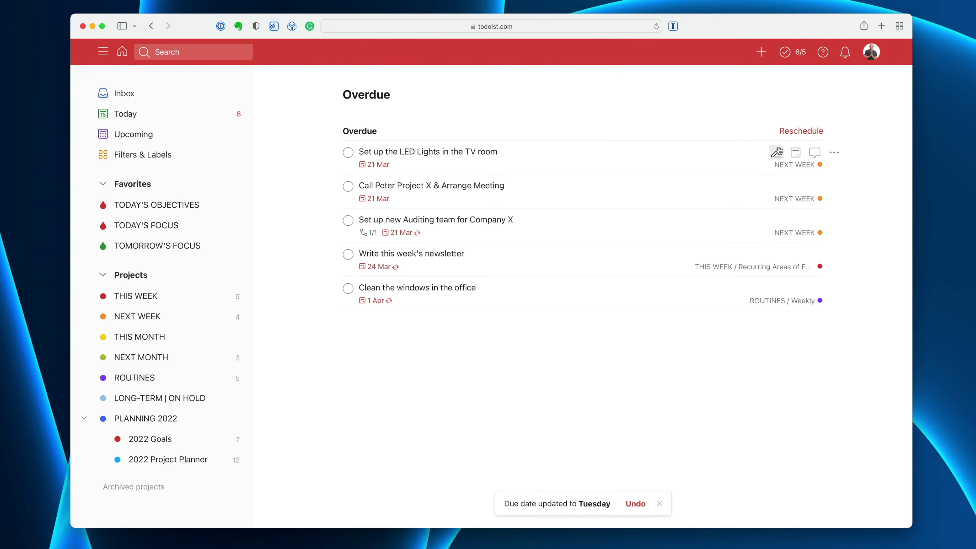
Step: Reschedule all remaining overdue tasks to today at once and review the Today list
{"action": "left_click", "coordinate": [799, 132]}
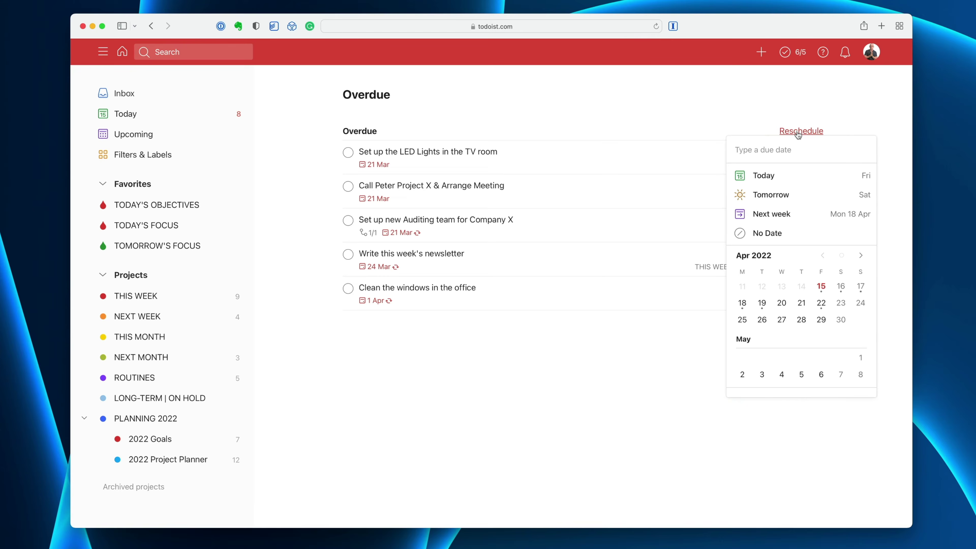
{"action": "left_click", "coordinate": [768, 184]}
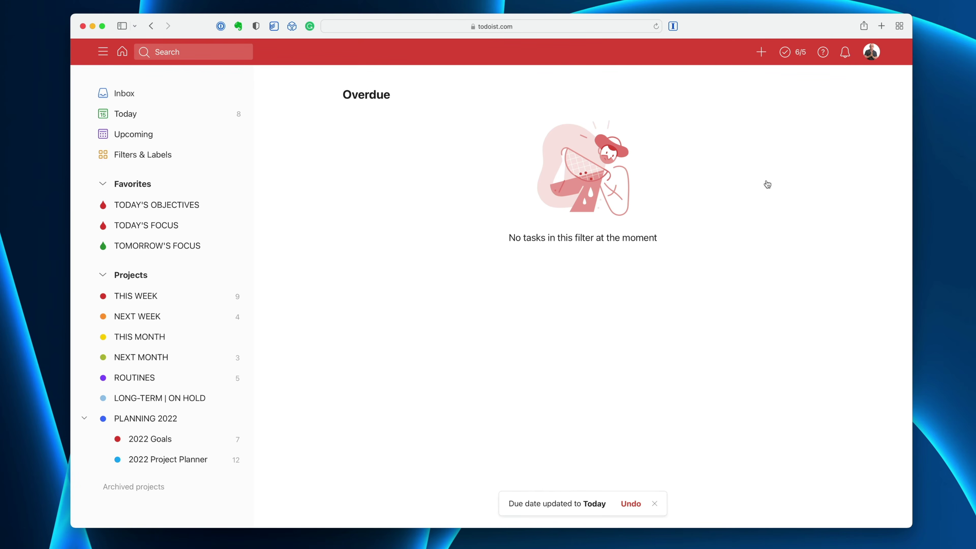
{"action": "left_click", "coordinate": [146, 114]}
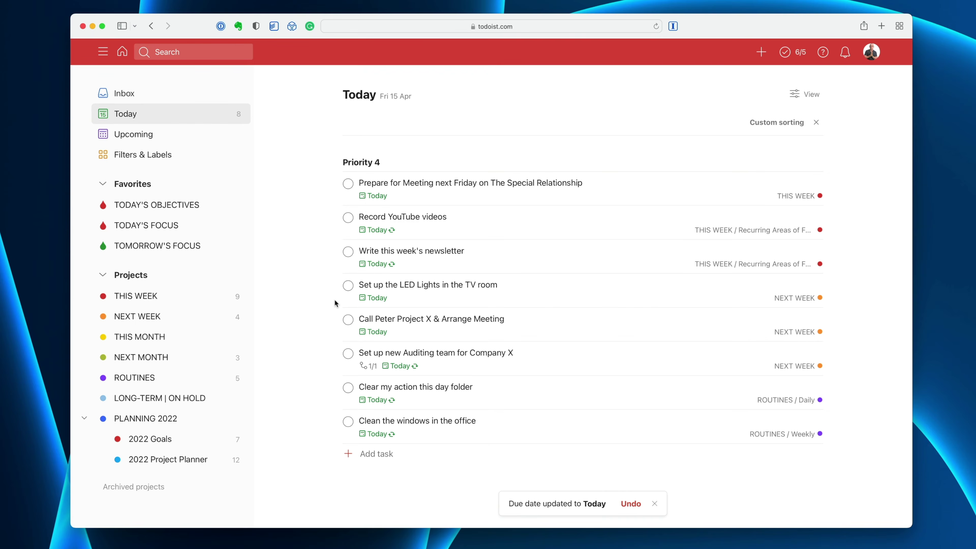
{"action": "scroll", "coordinate": [327, 253], "scroll_direction": "down", "scroll_amount": 1}
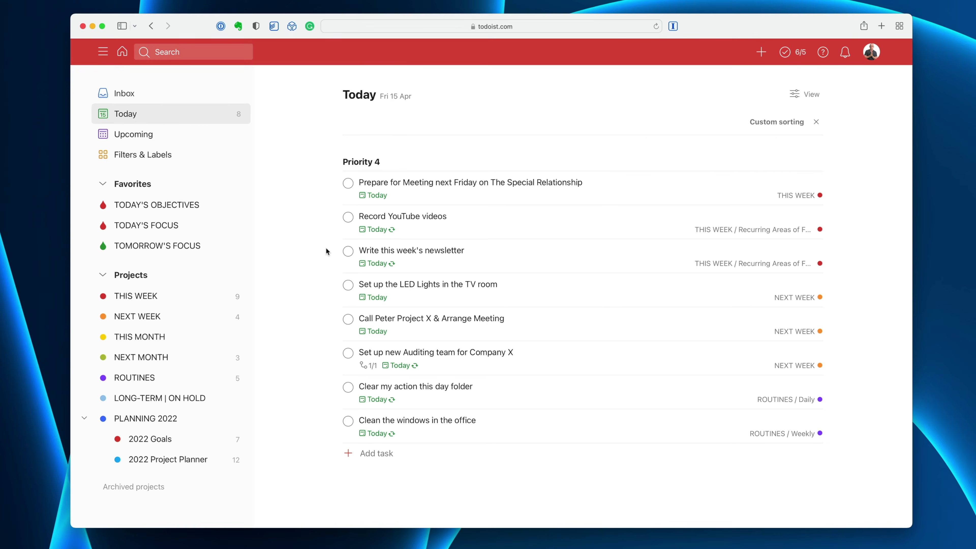
Step: In the THIS WEEK project, reschedule the recurring tasks "Record YouTube videos" and "Write this week's newsletter" to 29 April
{"action": "left_click", "coordinate": [135, 297]}
{"action": "scroll", "coordinate": [499, 421], "scroll_direction": "down", "scroll_amount": 3}
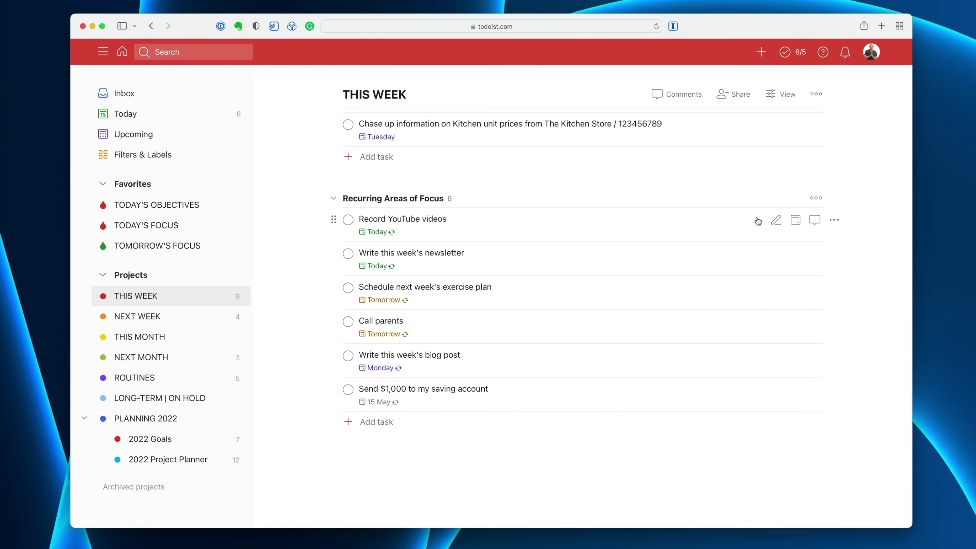
{"action": "left_click", "coordinate": [796, 221]}
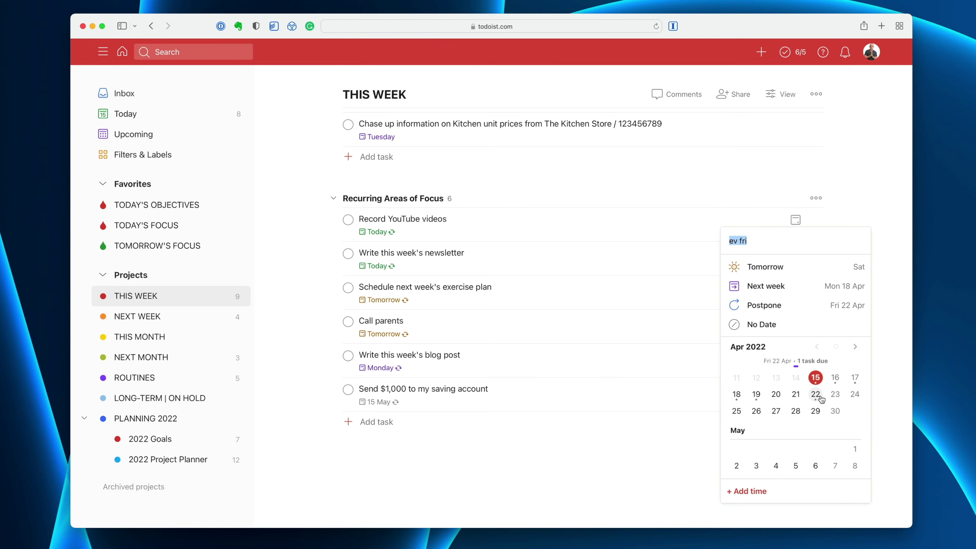
{"action": "left_click", "coordinate": [816, 411]}
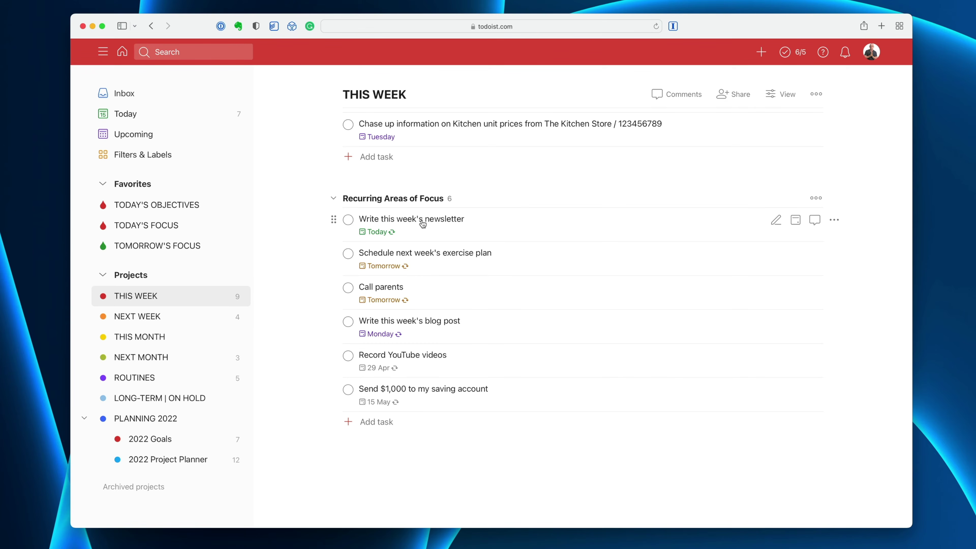
{"action": "left_click", "coordinate": [795, 220]}
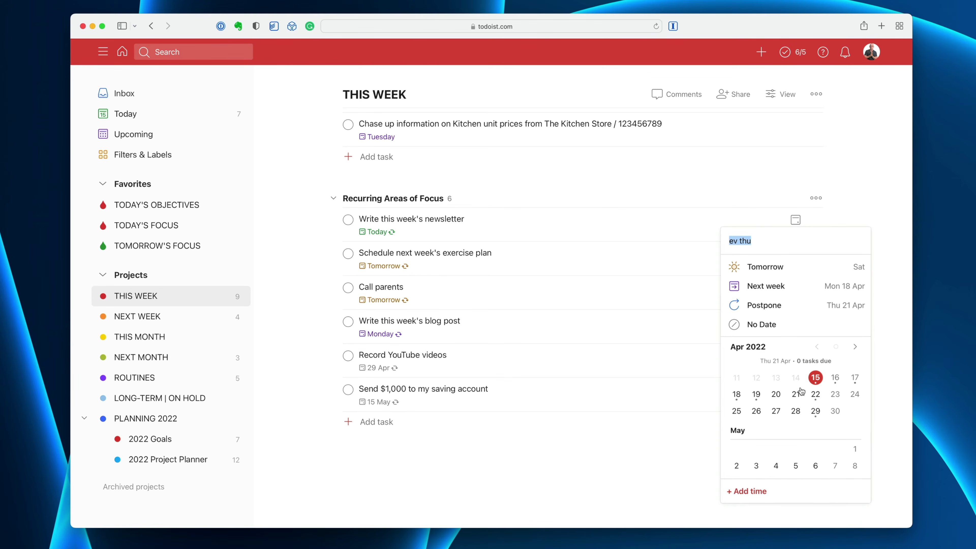
{"action": "left_click", "coordinate": [815, 410]}
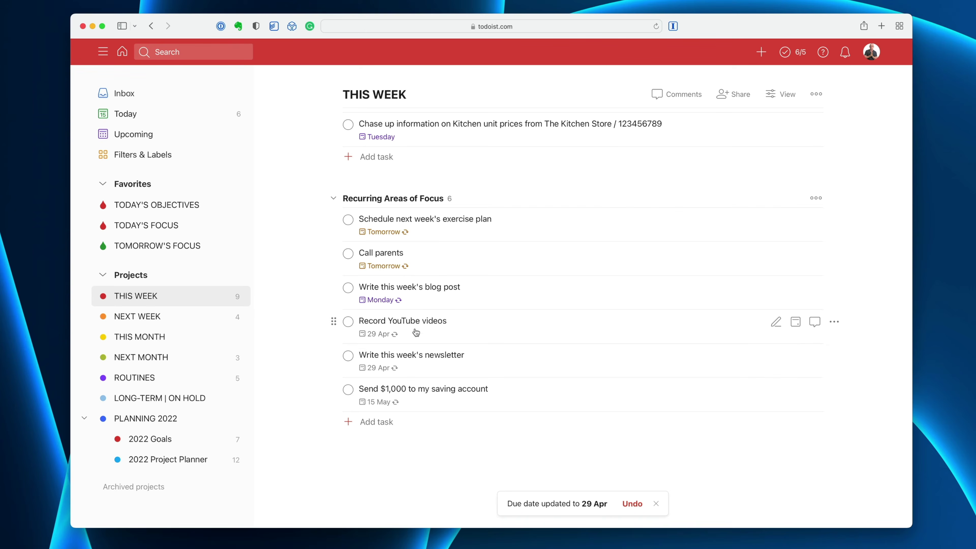
Step: Check the recurring date rule of "Record YouTube videos" in its task details and close the task
{"action": "left_click", "coordinate": [393, 321]}
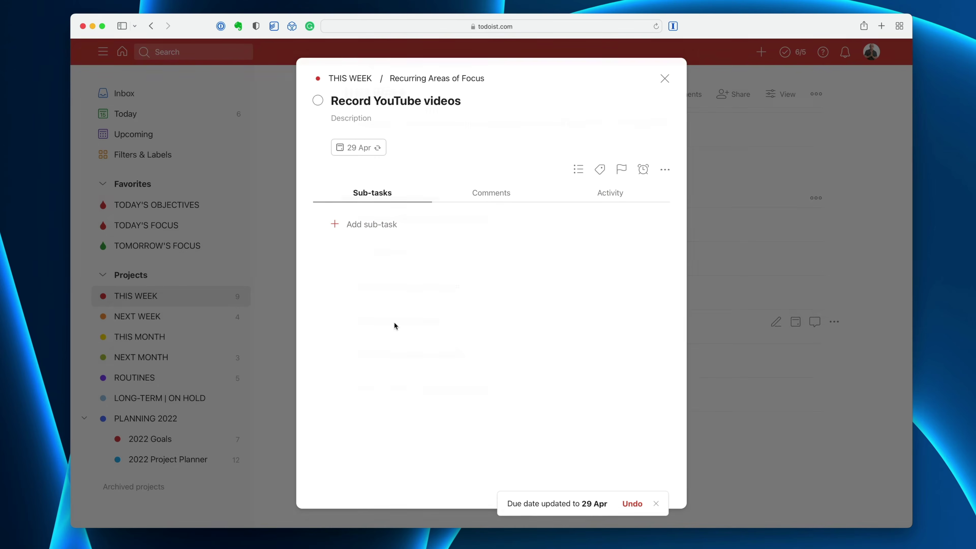
{"action": "left_click", "coordinate": [358, 146]}
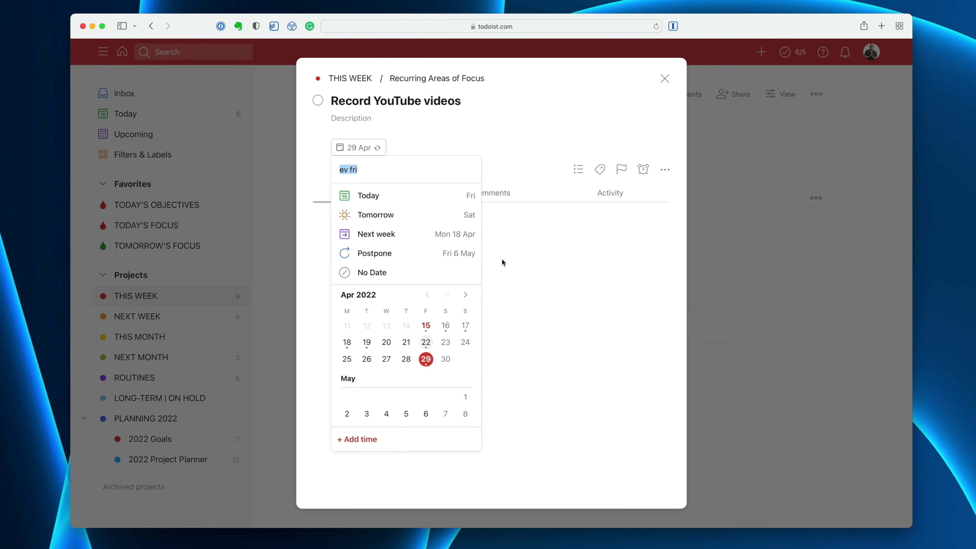
{"action": "left_click", "coordinate": [663, 81]}
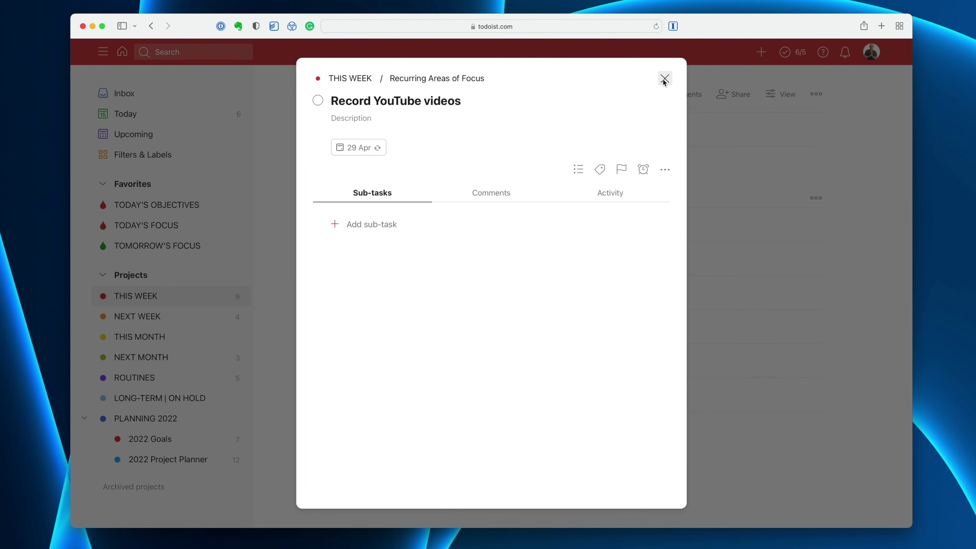
{"action": "left_click", "coordinate": [664, 80]}
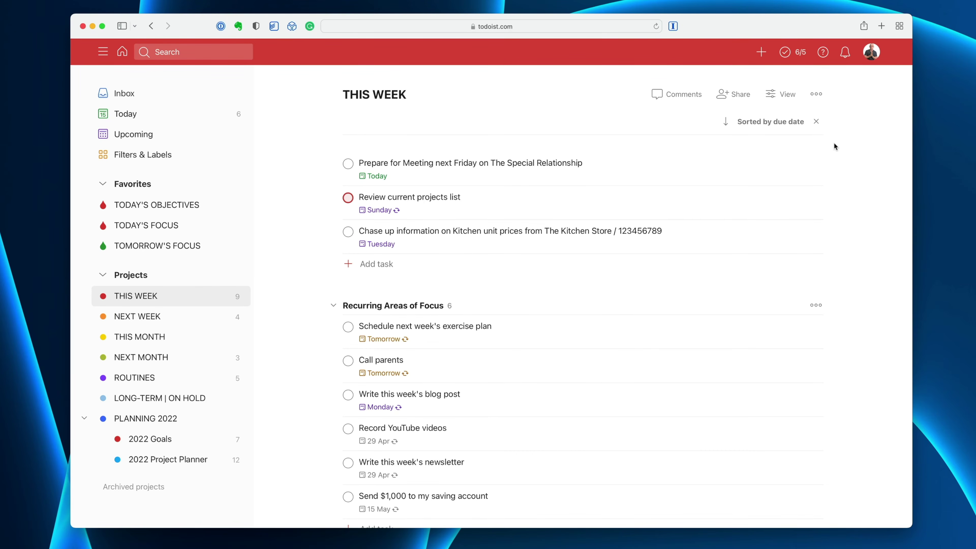
Step: Open the Karma goals and settings from the productivity overview and switch on Vacation mode
{"action": "left_click", "coordinate": [787, 58]}
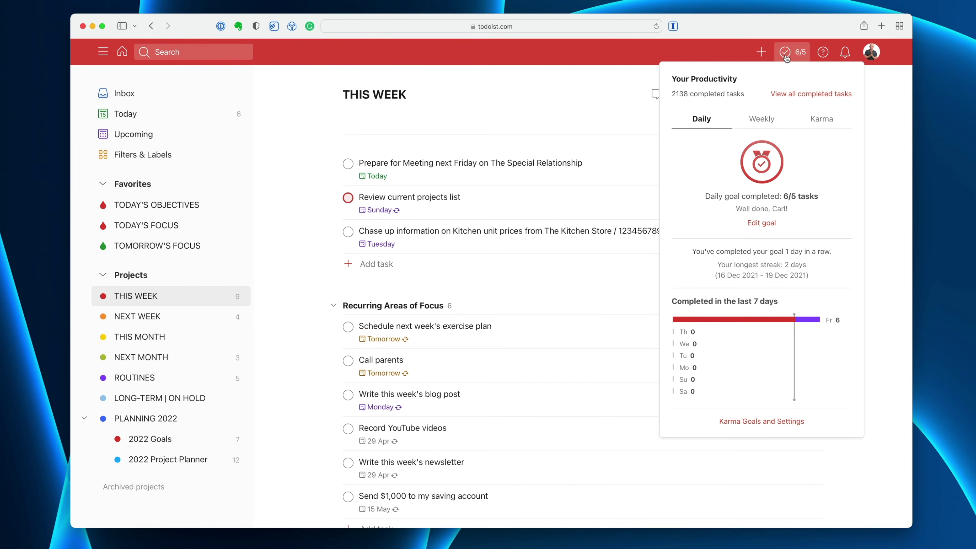
{"action": "left_click", "coordinate": [775, 423]}
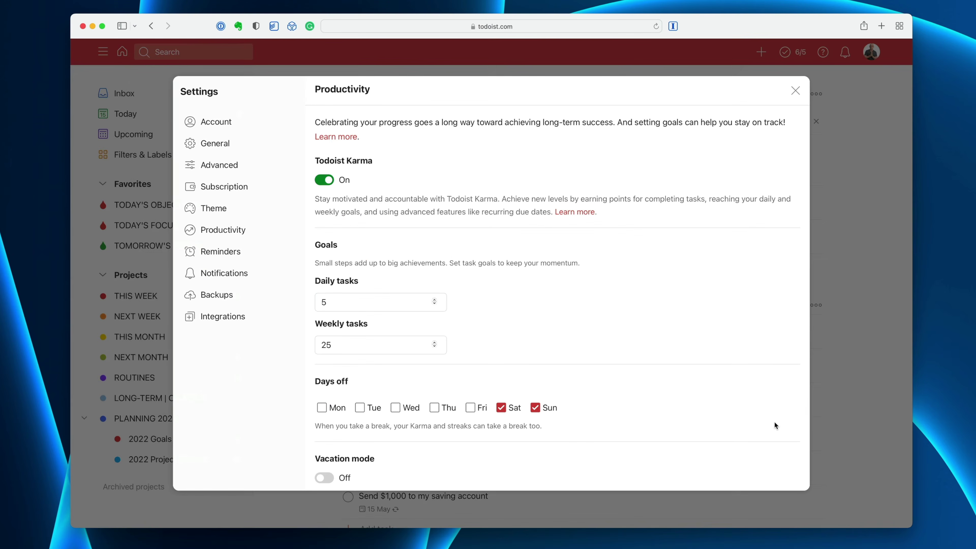
{"action": "scroll", "coordinate": [609, 386], "scroll_direction": "down", "scroll_amount": 1}
{"action": "left_click", "coordinate": [325, 449]}
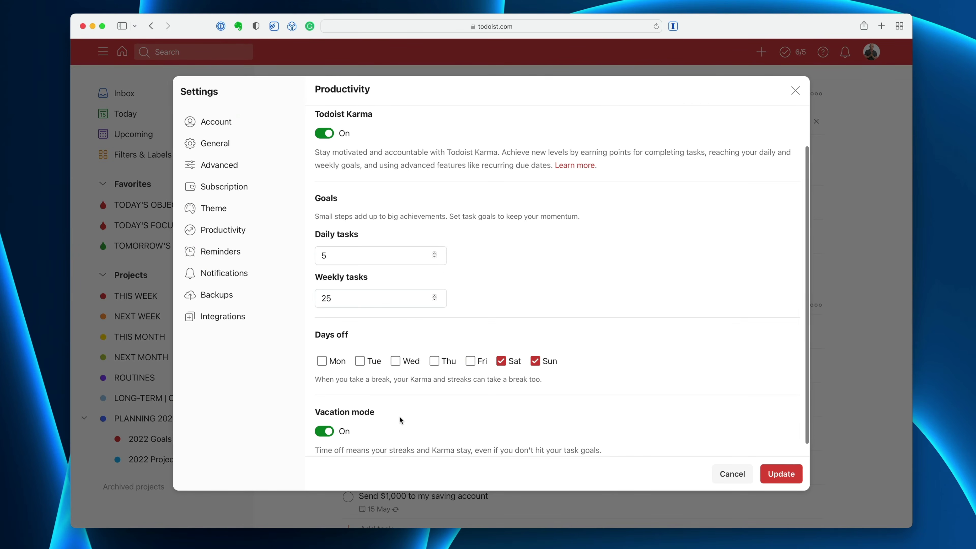
{"action": "scroll", "coordinate": [399, 419], "scroll_direction": "down", "scroll_amount": 1}
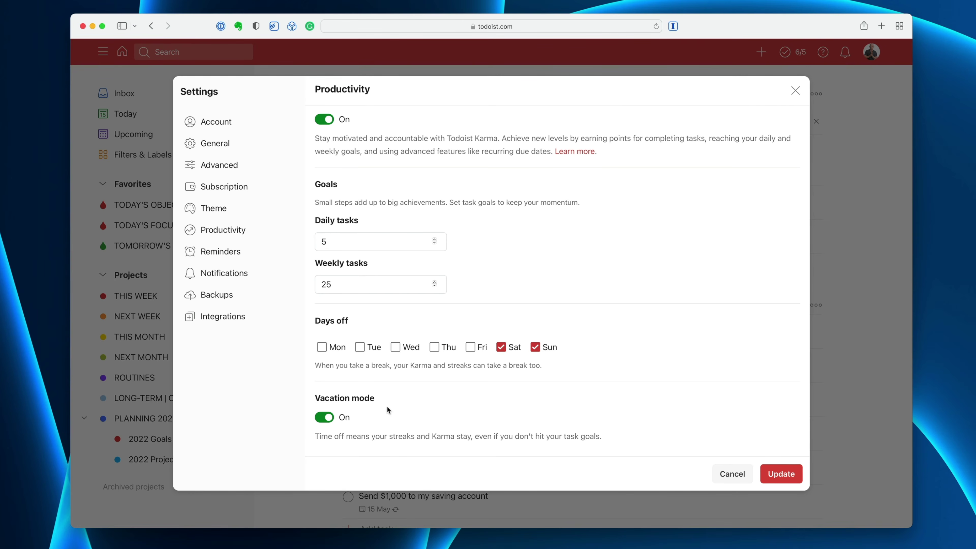
Step: Switch Vacation mode off again and close the productivity settings
{"action": "left_click", "coordinate": [326, 416]}
{"action": "scroll", "coordinate": [327, 415], "scroll_direction": "up", "scroll_amount": 2}
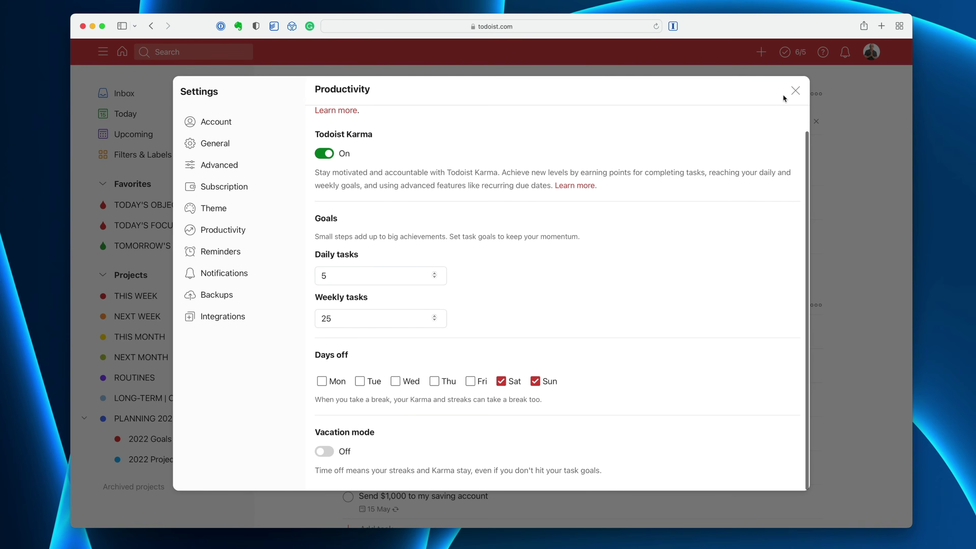
{"action": "left_click", "coordinate": [795, 90]}
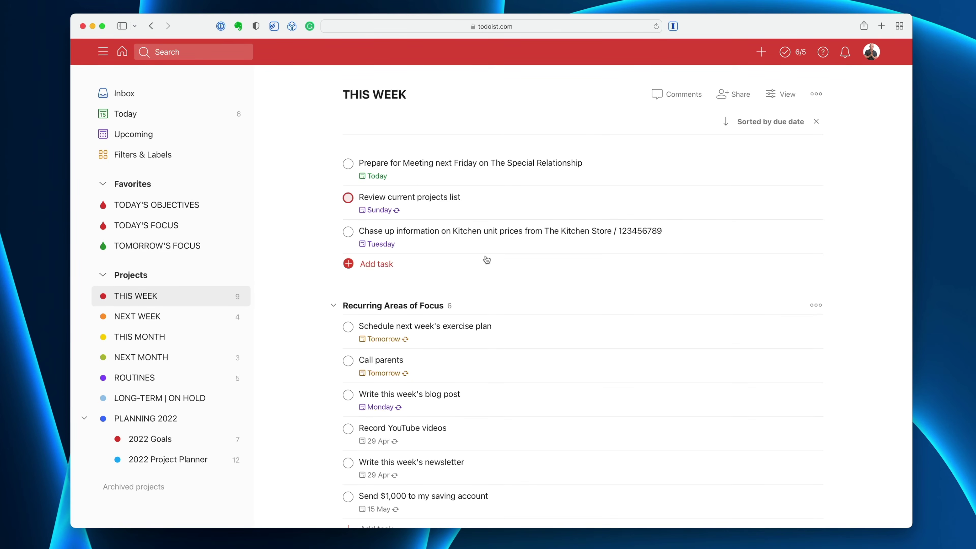